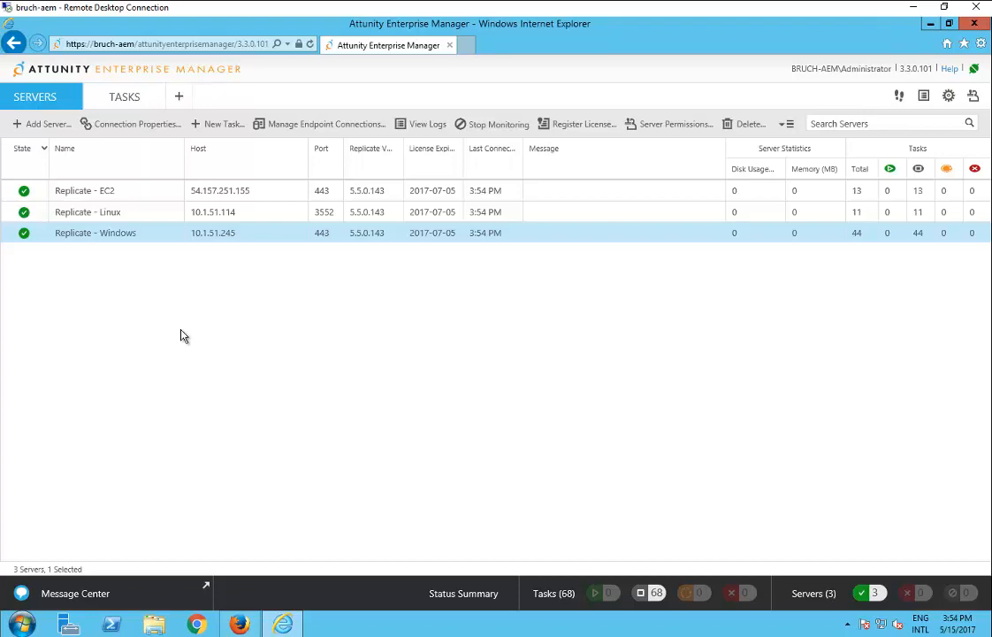
# - Remove the country table from the MySQL to Redshift task's selected tables, then save and close the task
pyautogui.click(124, 96)
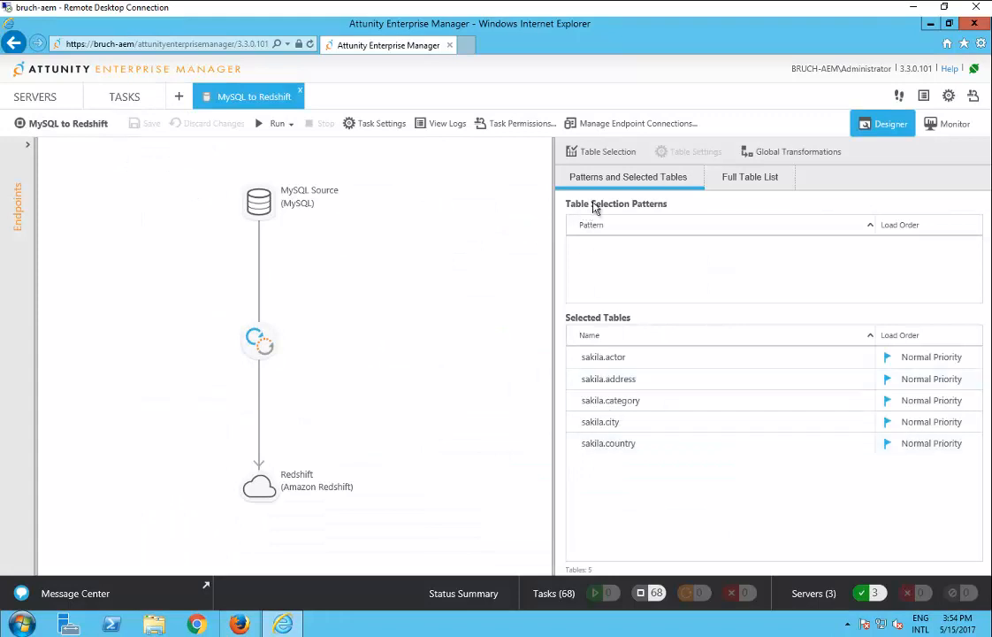
pyautogui.click(614, 154)
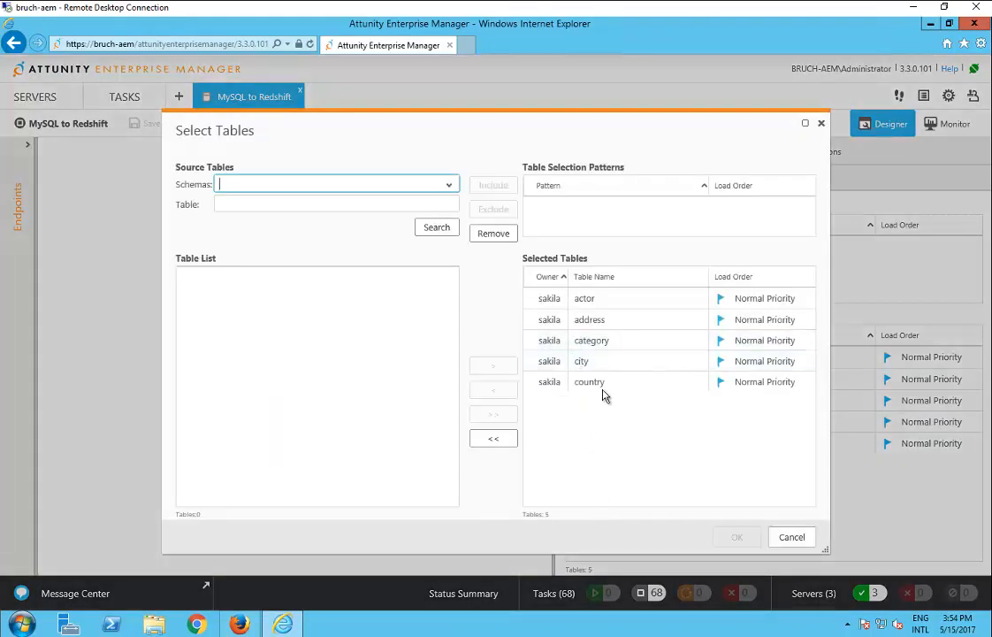
pyautogui.click(609, 382)
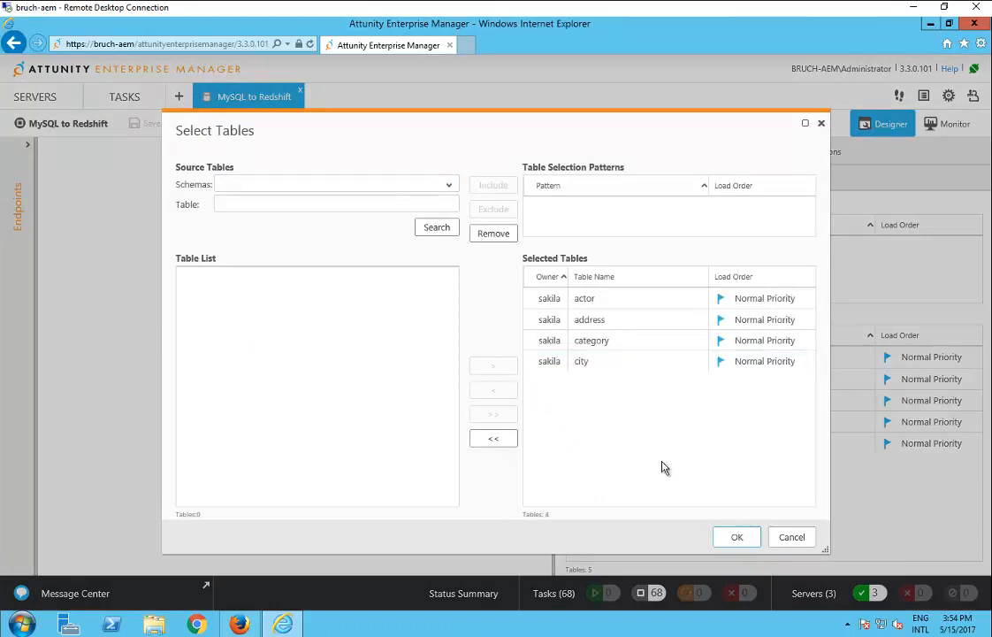
pyautogui.click(741, 539)
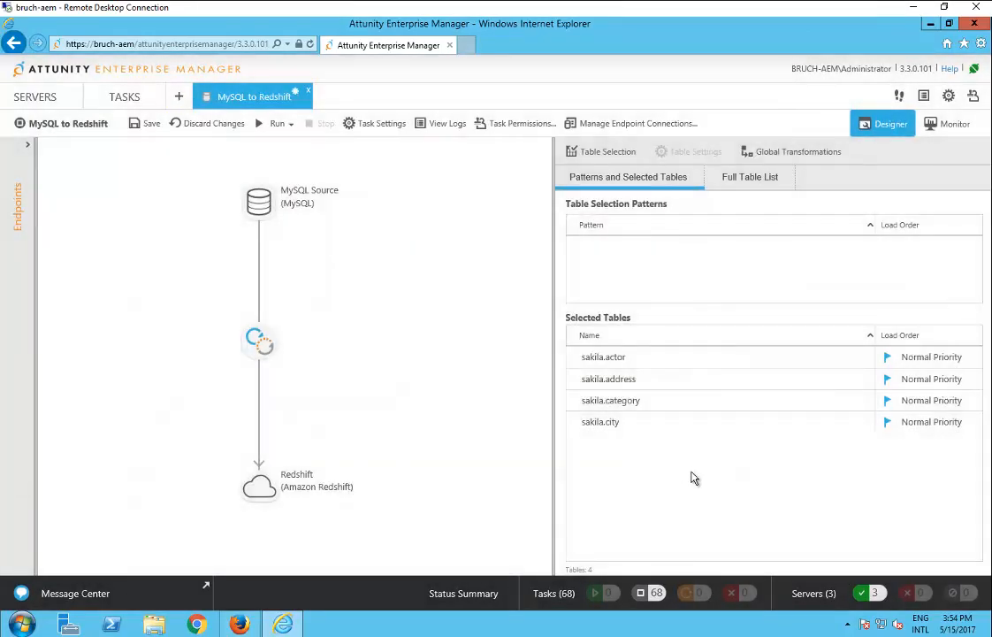
pyautogui.click(132, 125)
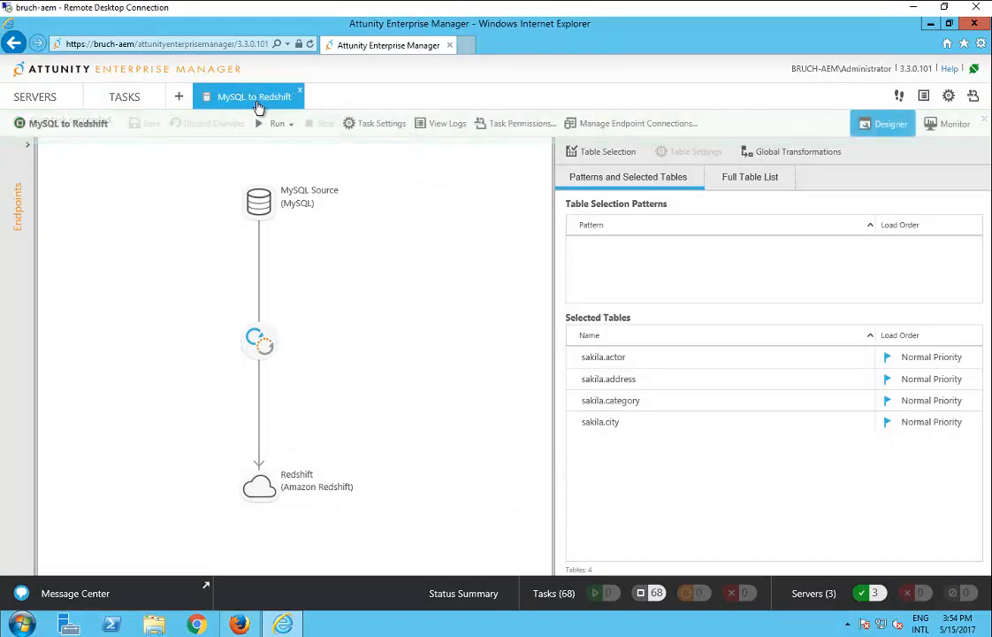
pyautogui.click(301, 90)
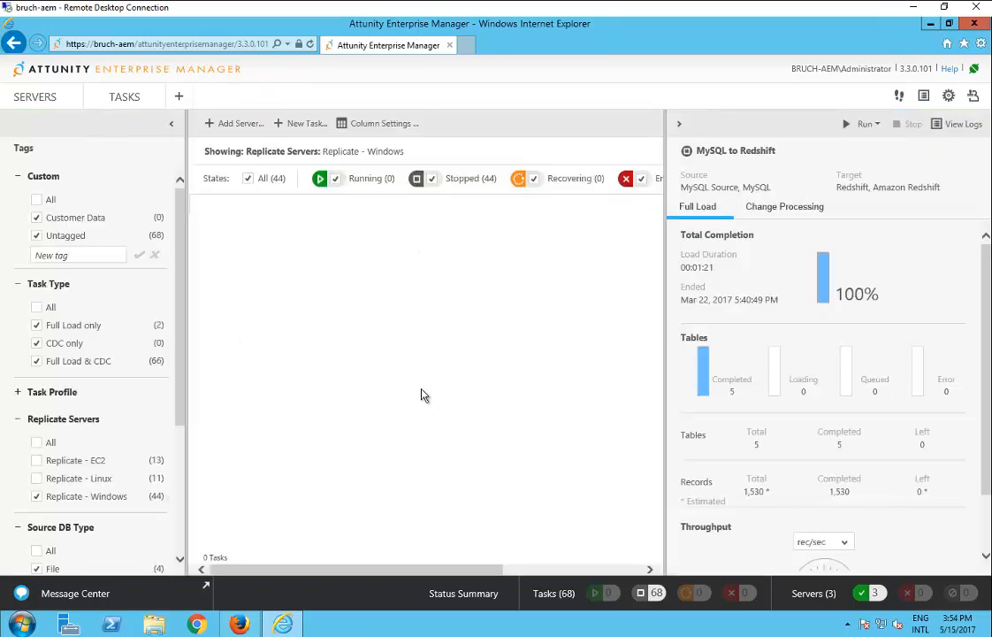
# - Switch to the Enterprise Manager session in Firefox and open the SQL to EMR task from the task list
pyautogui.moveTo(237, 624)
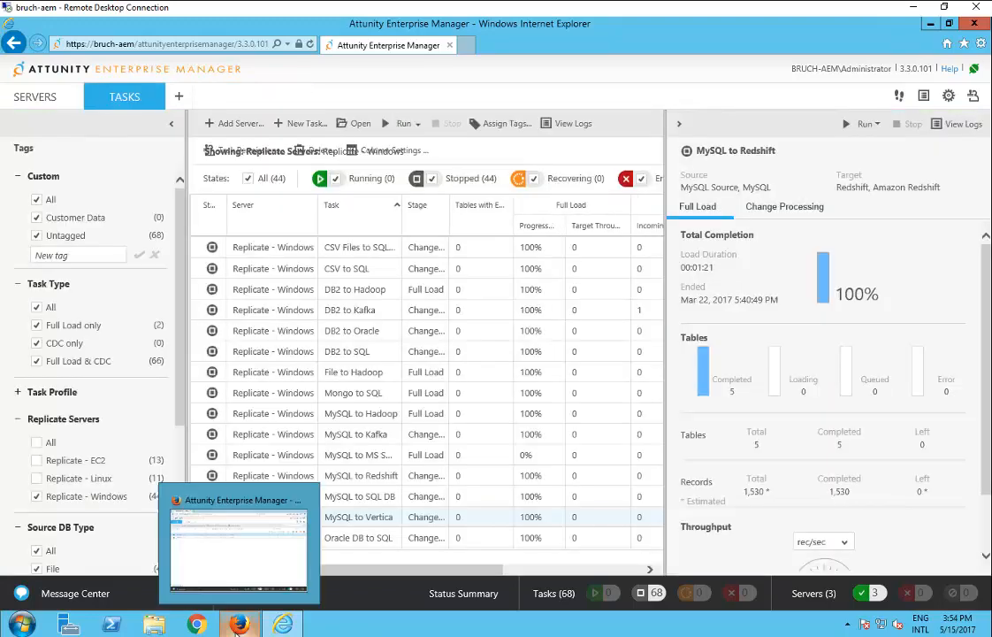
pyautogui.click(238, 626)
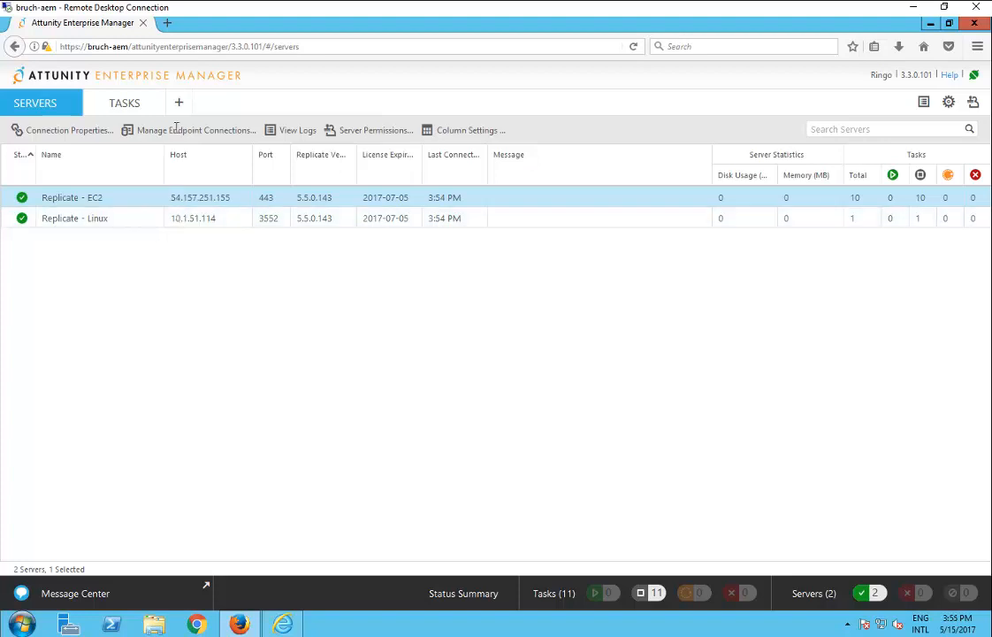
pyautogui.click(124, 103)
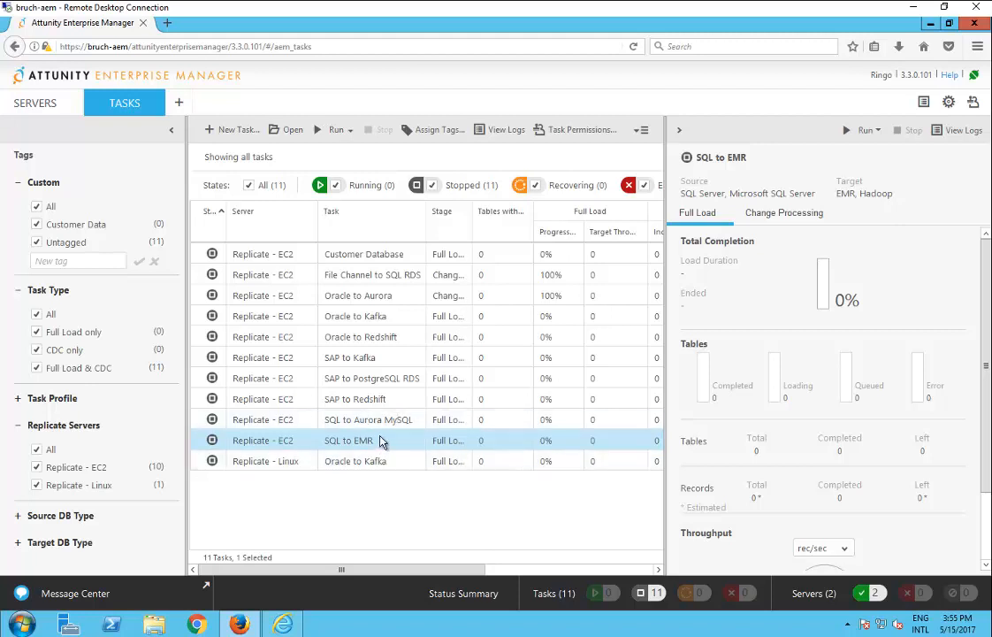
pyautogui.doubleClick(454, 442)
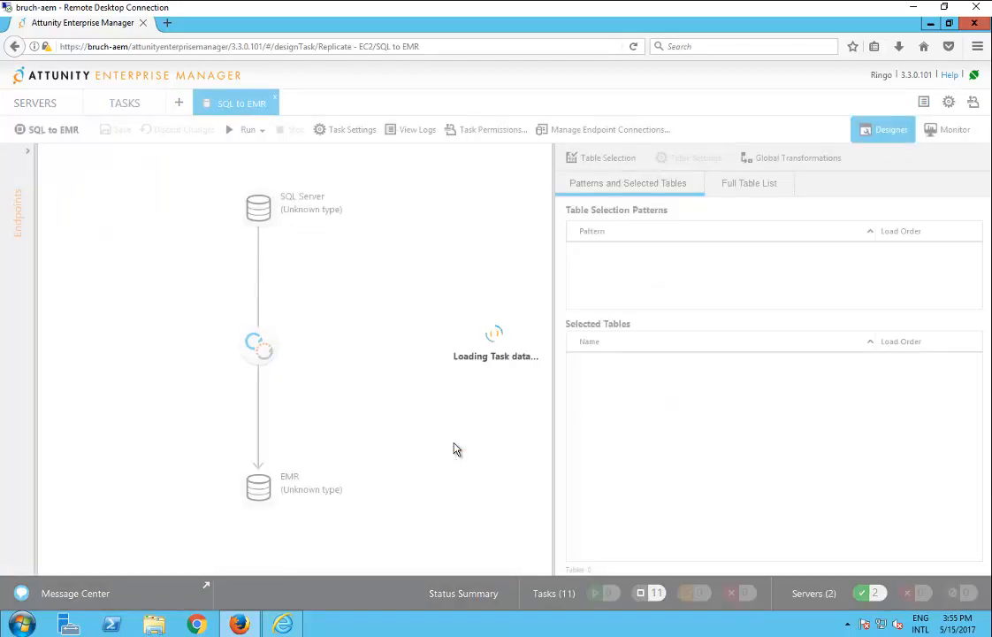
# - Add the SalesOrderDetail table from the SalesLT schema to the SQL to EMR task, then save and close the task
pyautogui.click(591, 160)
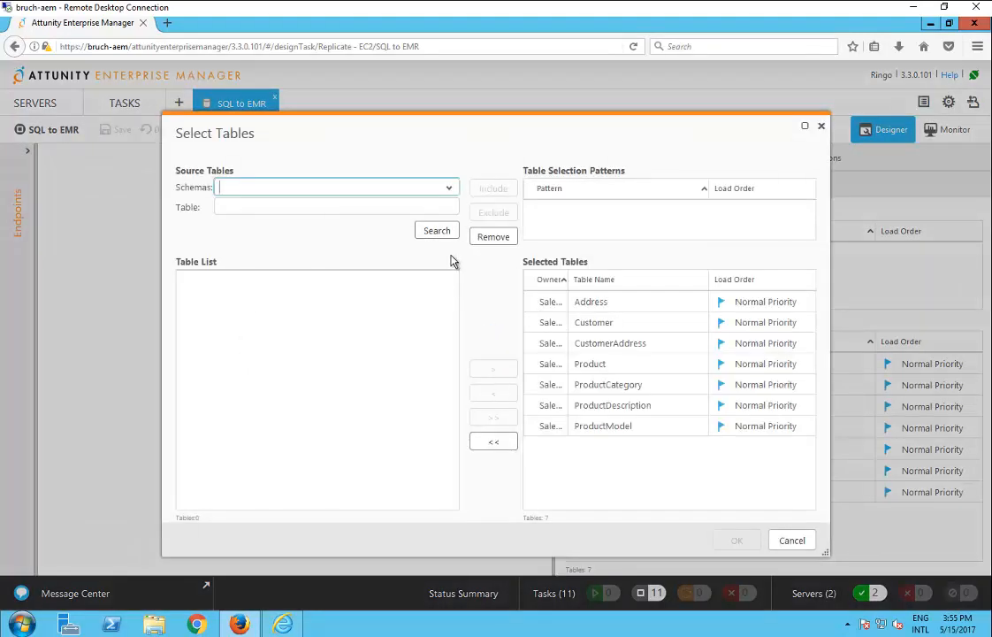
pyautogui.click(452, 191)
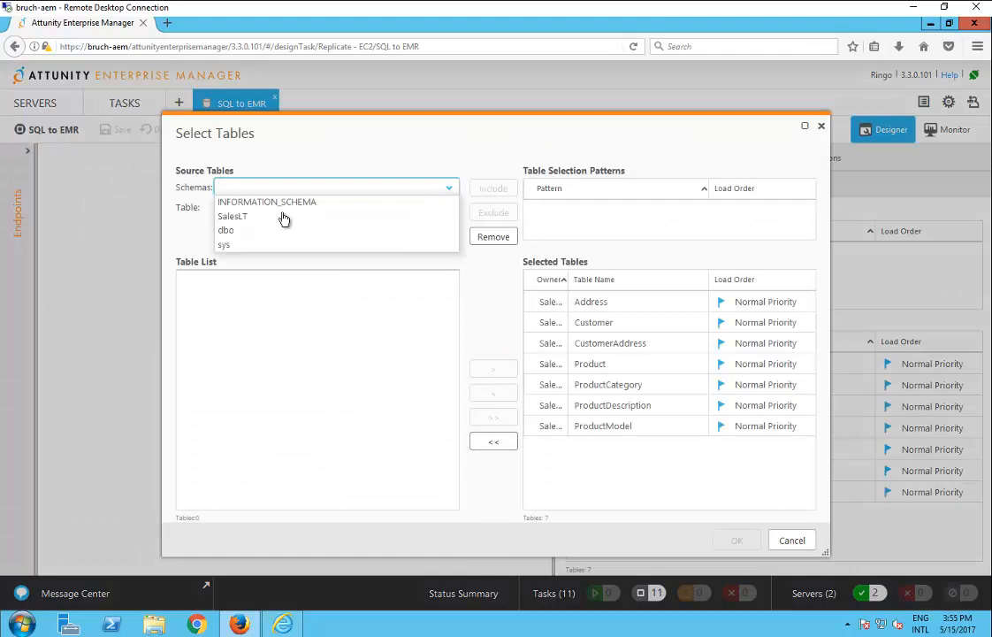
pyautogui.click(433, 217)
pyautogui.click(429, 235)
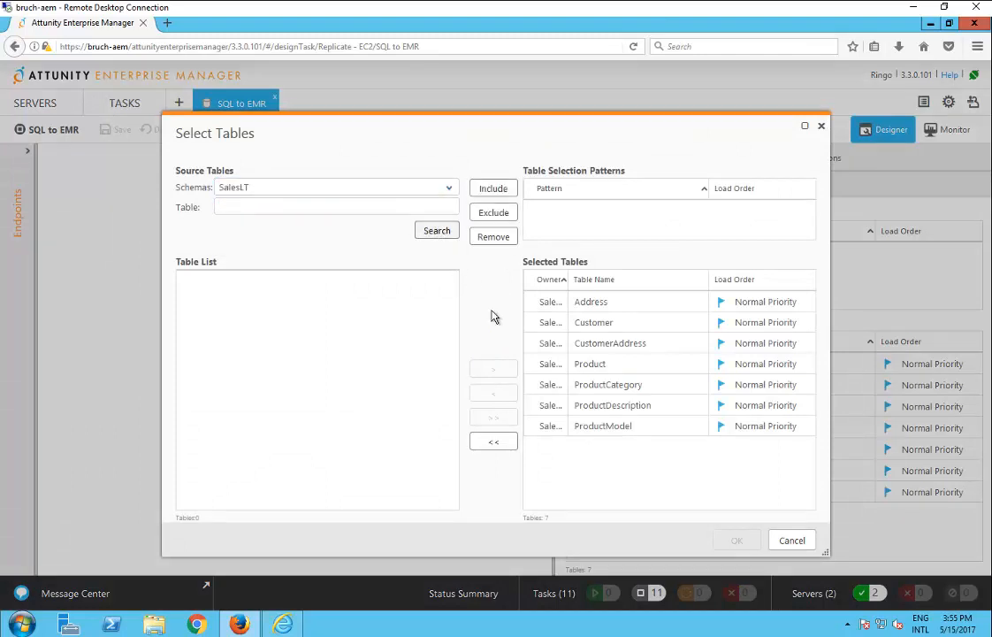
pyautogui.click(382, 446)
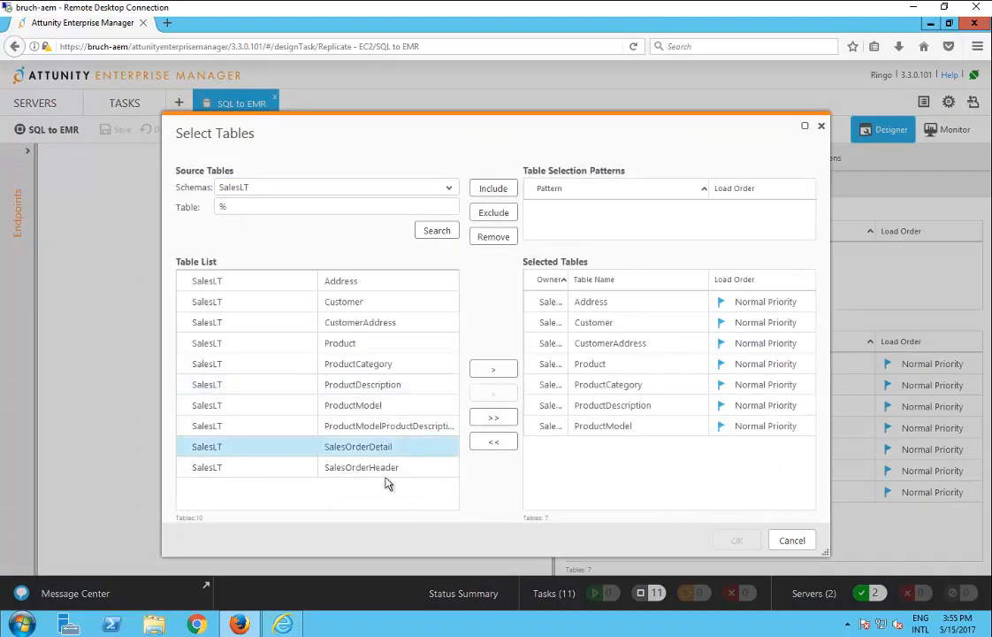
pyautogui.click(498, 379)
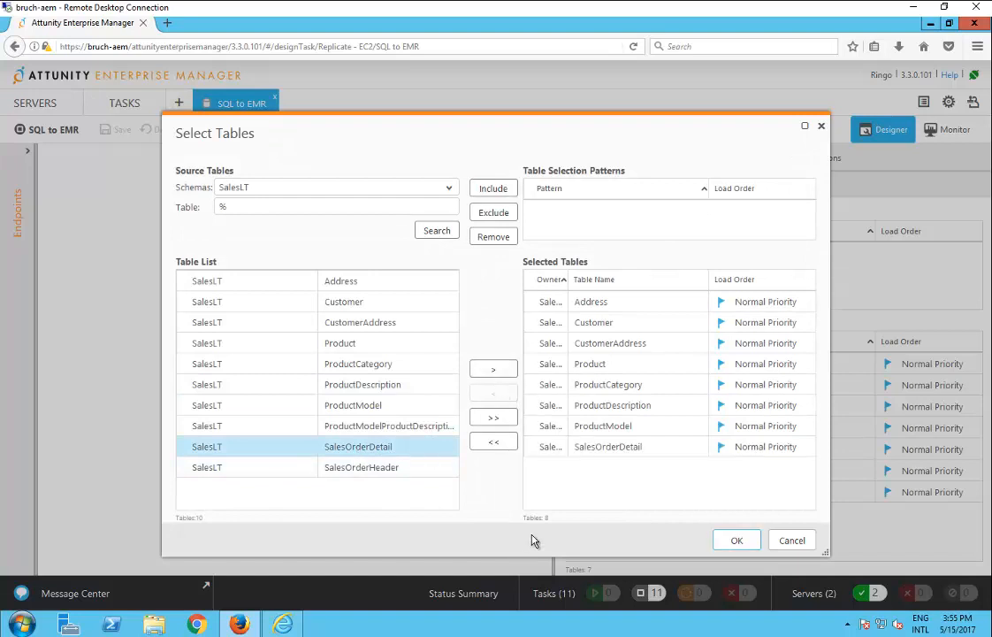
pyautogui.click(739, 539)
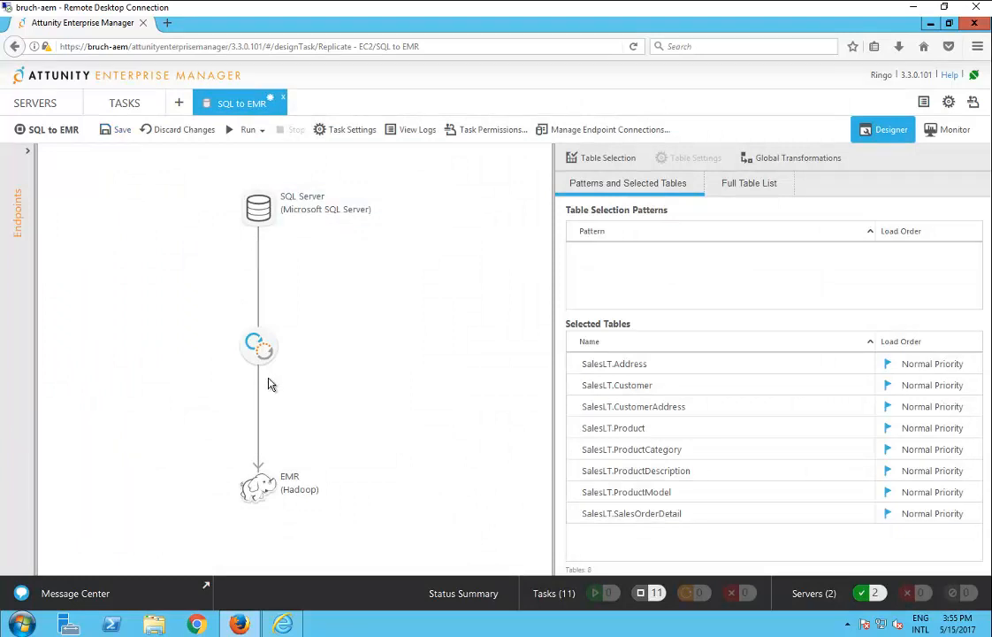
pyautogui.hotkey('ctrl', 's')
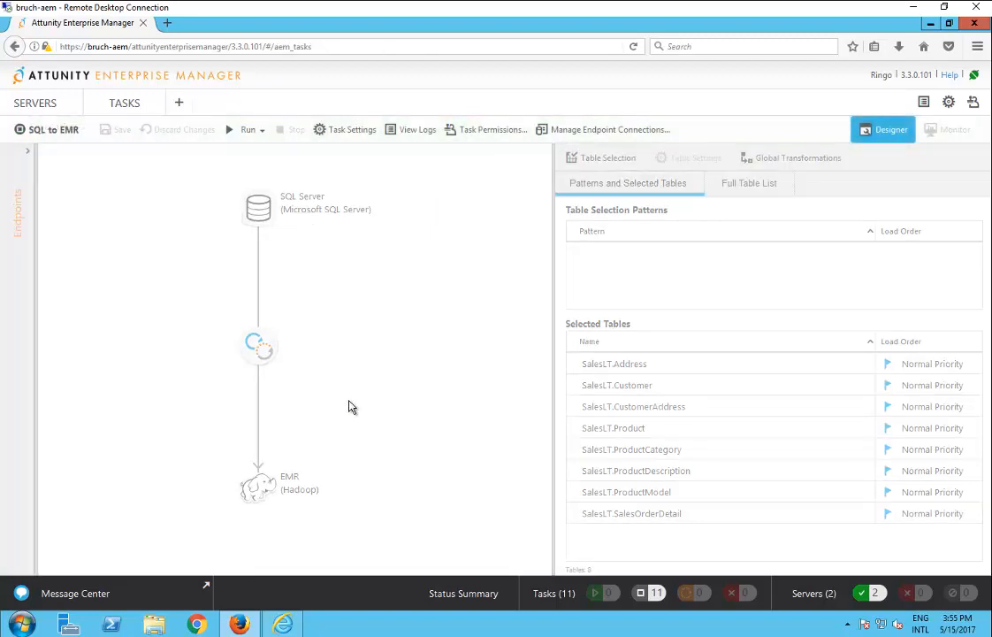
# - Switch to the administrator session in Internet Explorer and resume processing of the MySQL to Redshift task
pyautogui.click(283, 624)
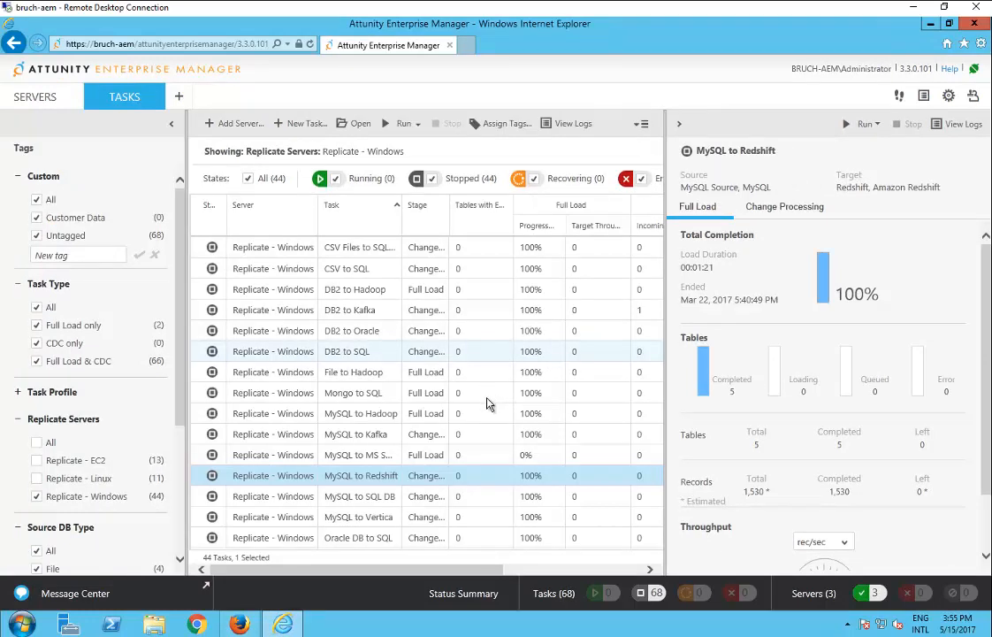
pyautogui.click(403, 125)
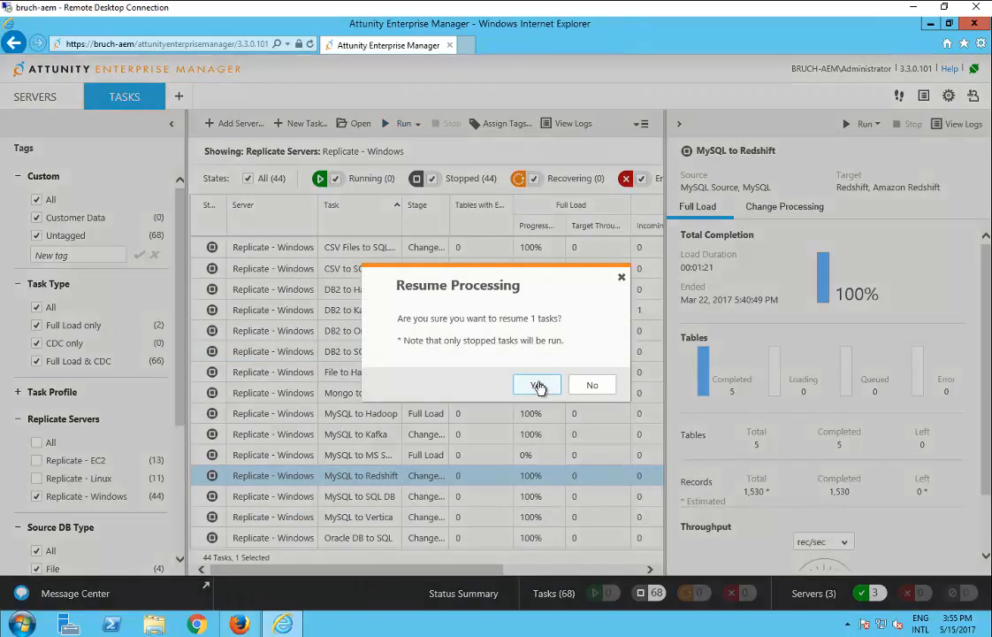
pyautogui.click(537, 385)
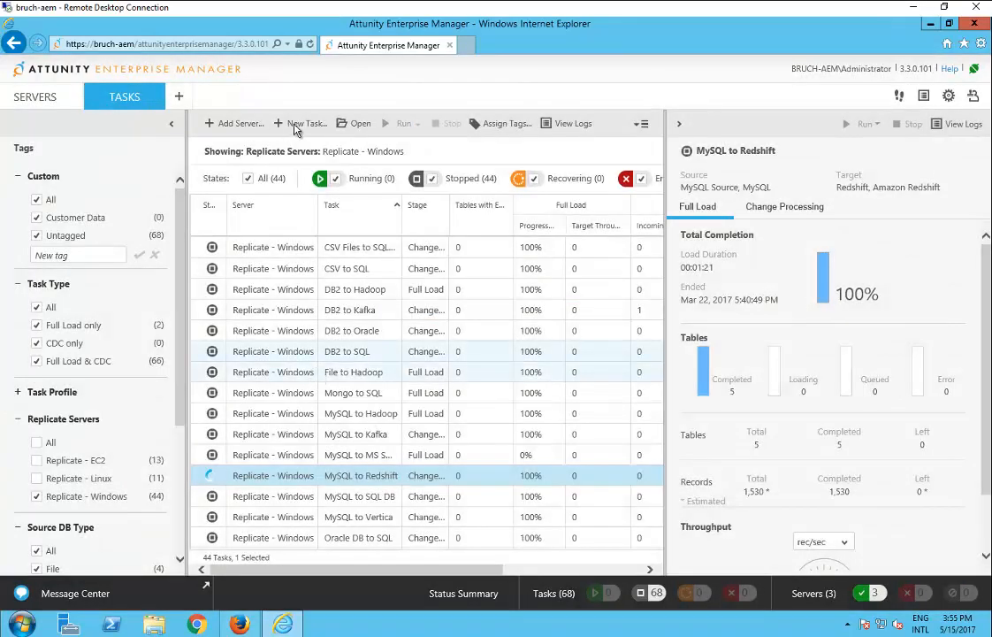
# - Generate the audit trail CSV file for the last 6 hours from the servers view and open it
pyautogui.click(34, 96)
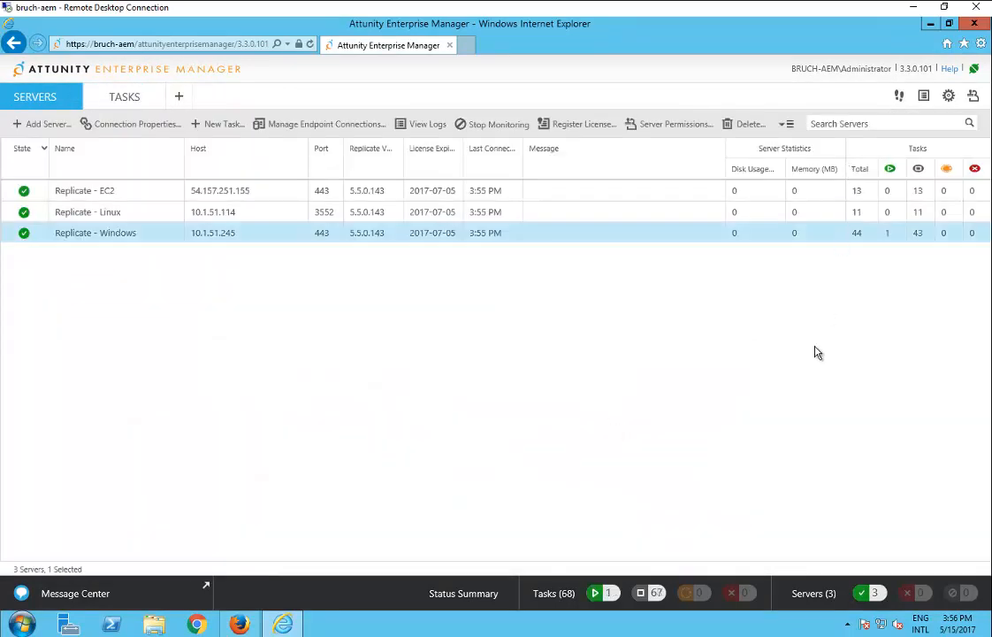
pyautogui.click(898, 95)
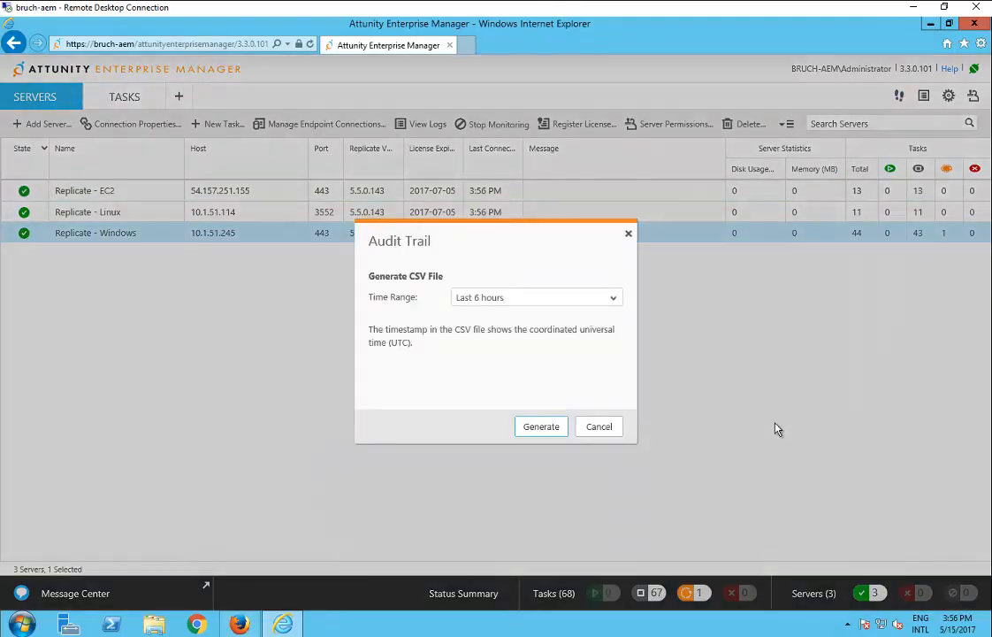
pyautogui.click(614, 302)
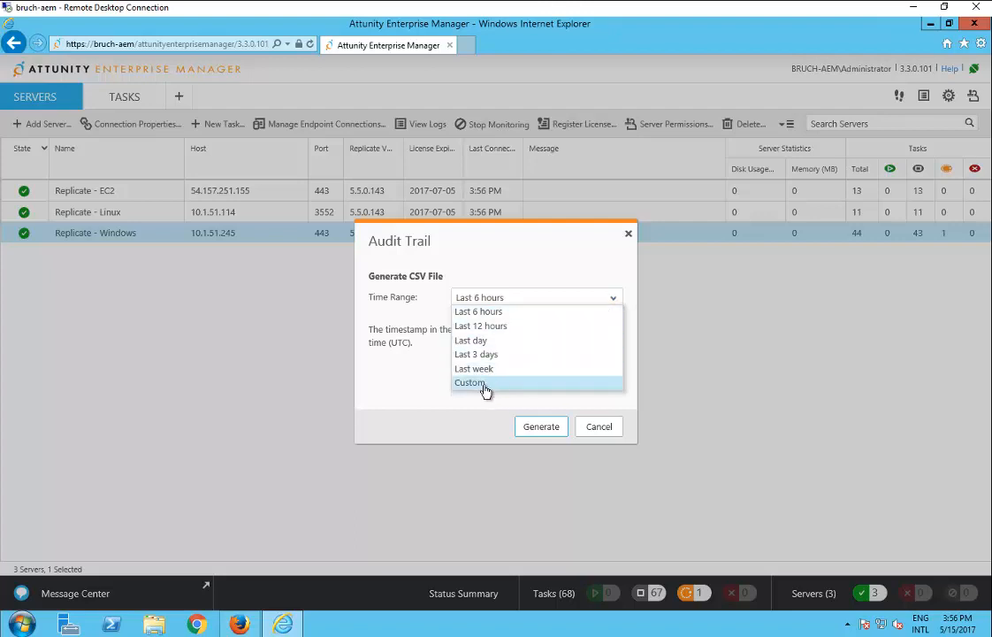
pyautogui.click(469, 313)
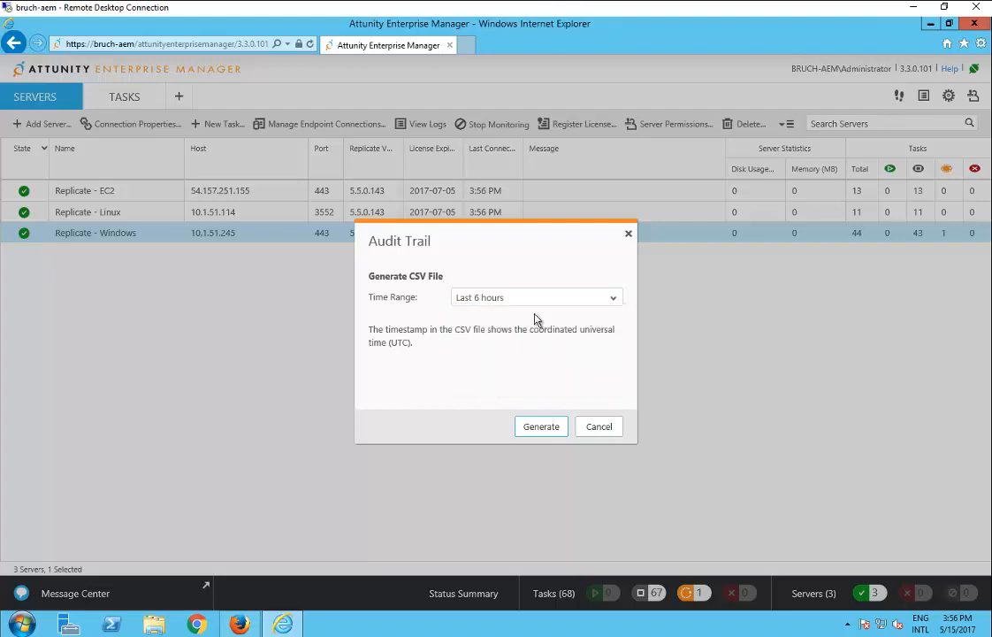
pyautogui.click(533, 427)
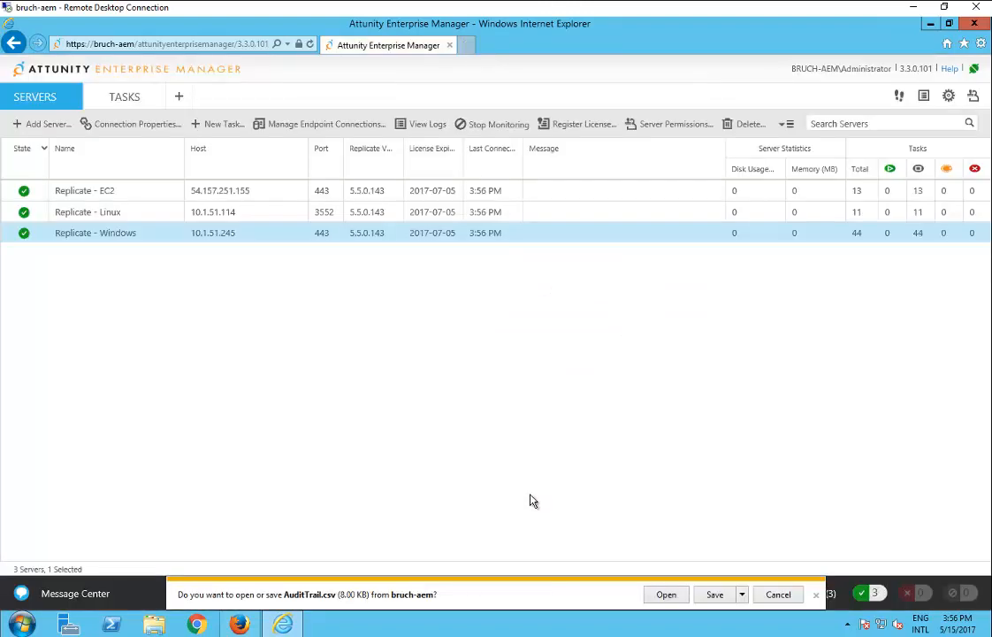
pyautogui.click(667, 596)
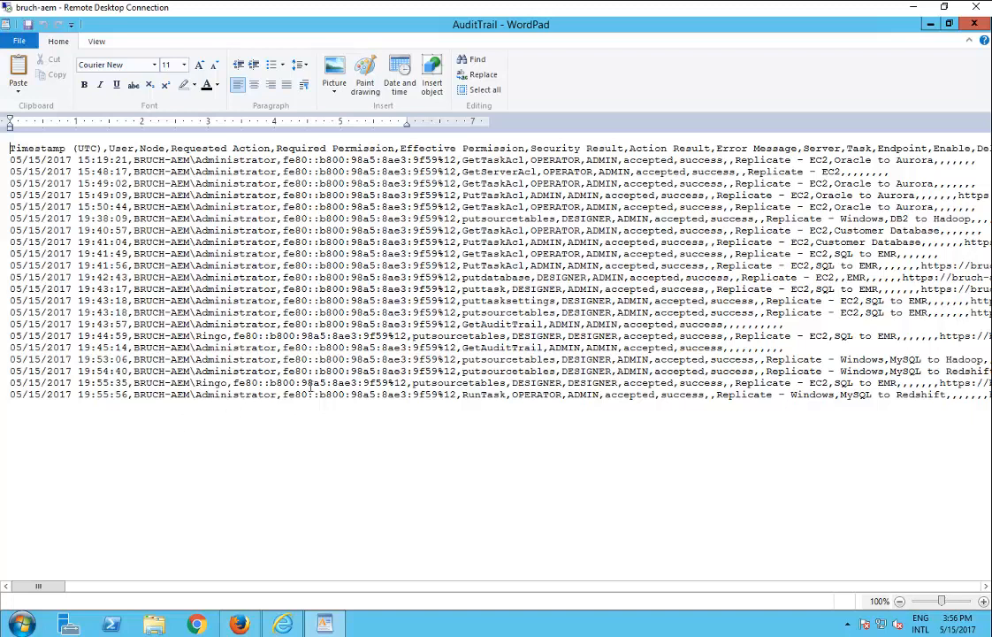
# - Examine the 19:54:40 audit entry, highlighting its user, requested action, server and task
pyautogui.moveTo(18, 370); pyautogui.dragTo(502, 374)
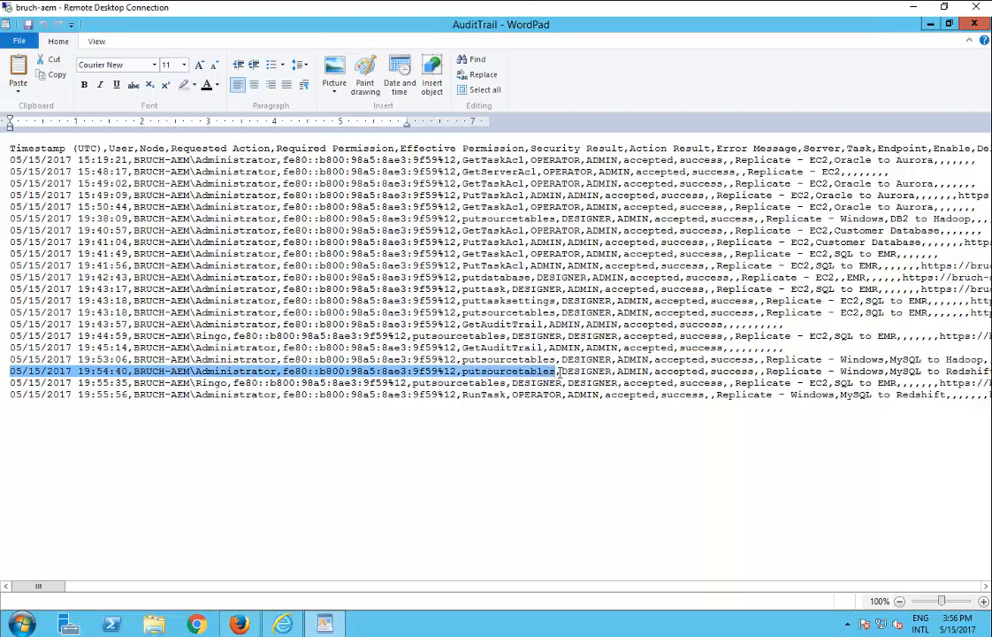
pyautogui.click(619, 372)
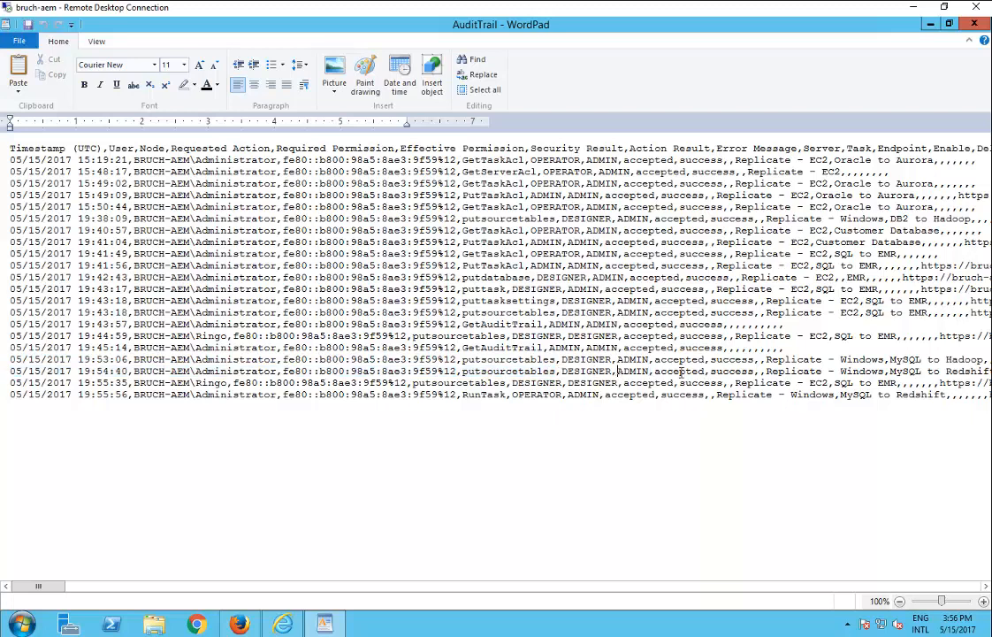
pyautogui.moveTo(774, 372); pyautogui.dragTo(884, 372)
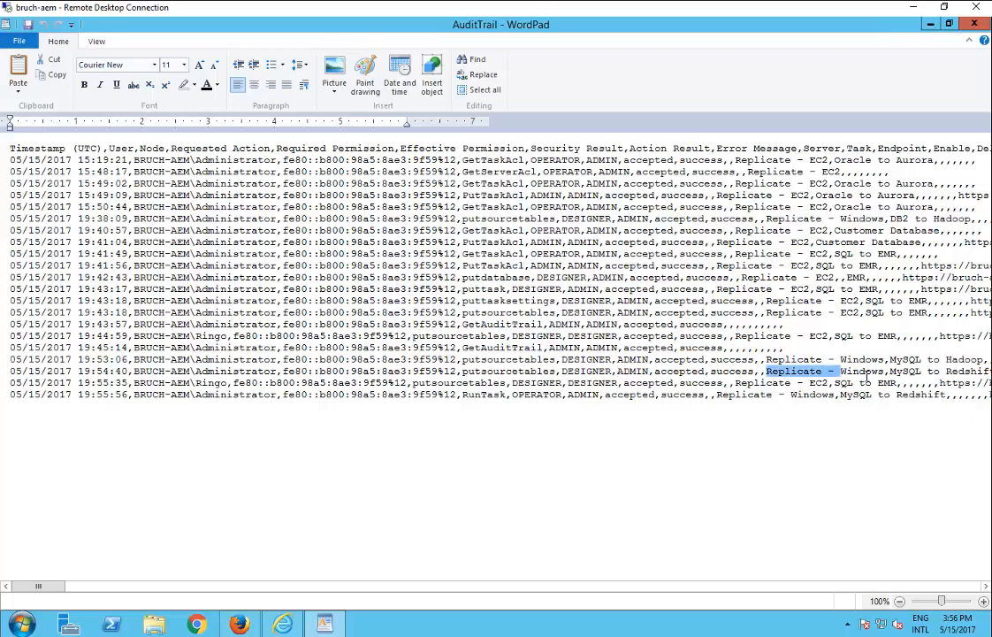
pyautogui.moveTo(39, 585); pyautogui.dragTo(59, 586)
pyautogui.moveTo(512, 372); pyautogui.dragTo(617, 372)
pyautogui.moveTo(56, 583); pyautogui.dragTo(38, 584)
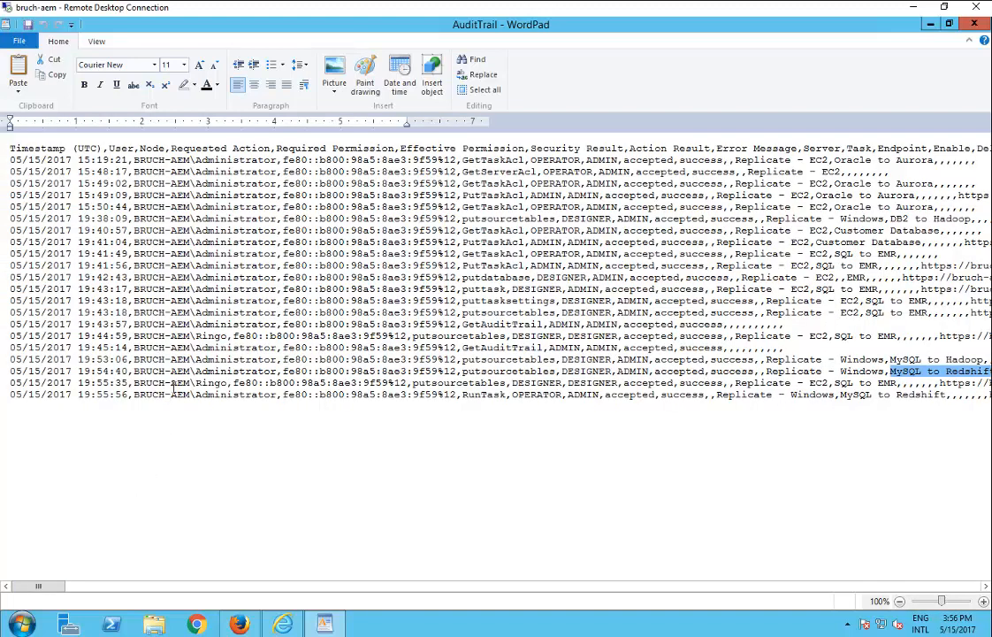
# - Examine the 19:55:35 audit entry, highlighting its user, required and effective permissions, server and task
pyautogui.moveTo(135, 382); pyautogui.dragTo(226, 383)
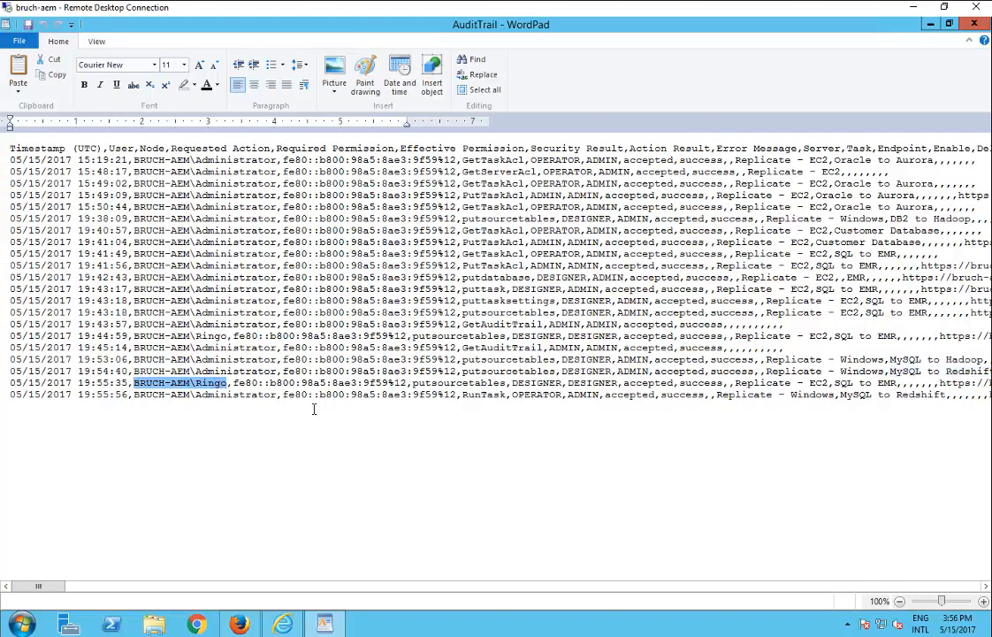
pyautogui.moveTo(413, 383); pyautogui.dragTo(618, 384)
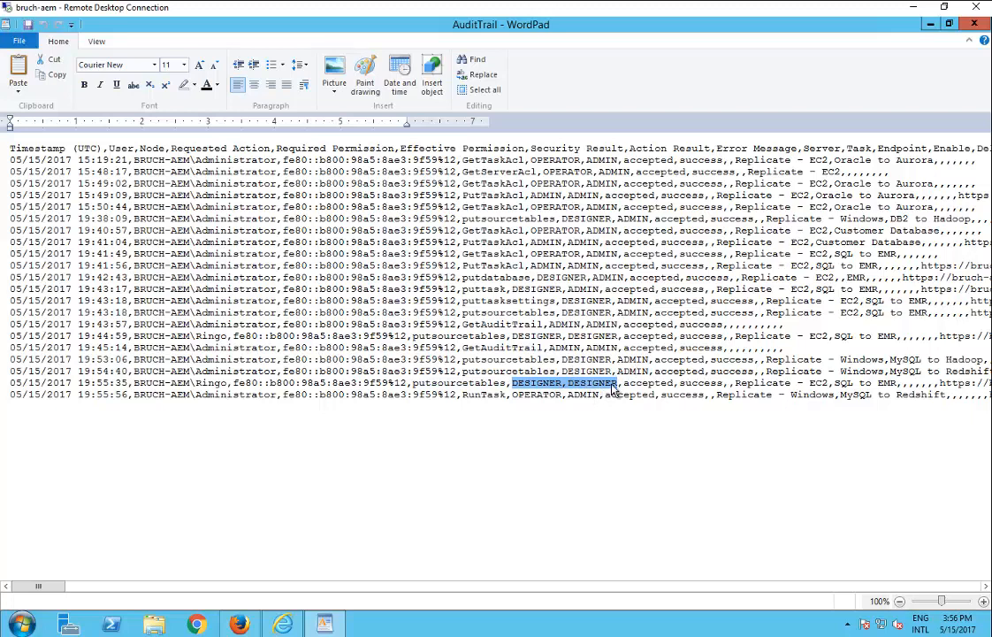
pyautogui.click(72, 586)
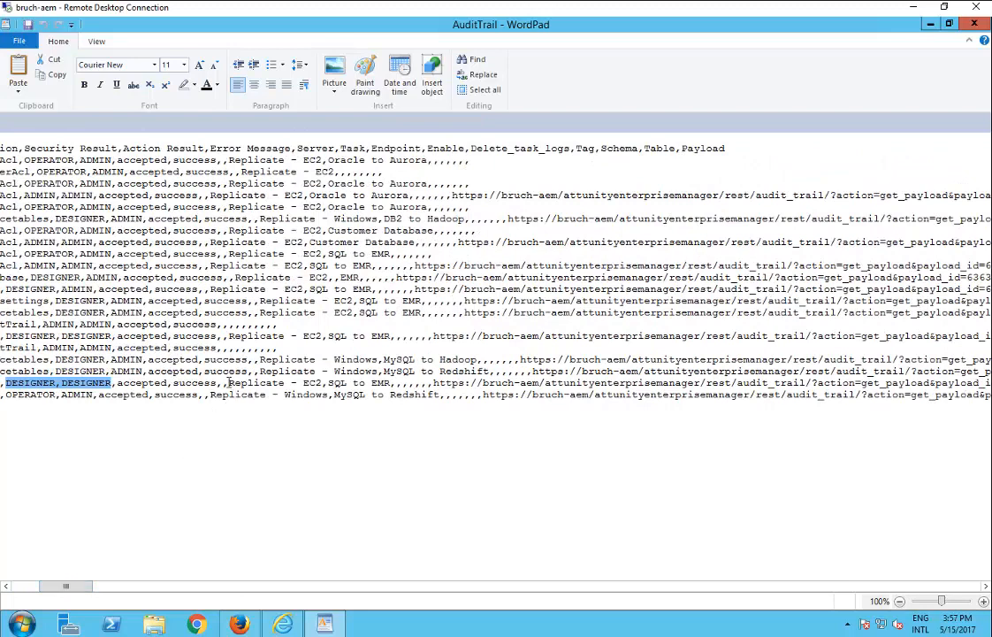
pyautogui.moveTo(228, 383); pyautogui.dragTo(324, 383)
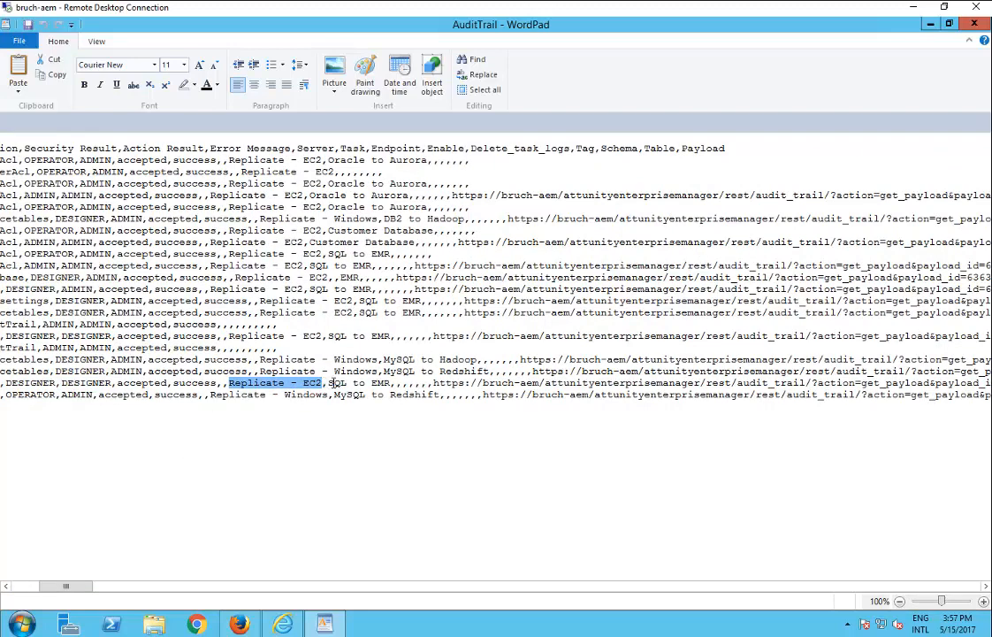
pyautogui.moveTo(329, 384); pyautogui.dragTo(390, 384)
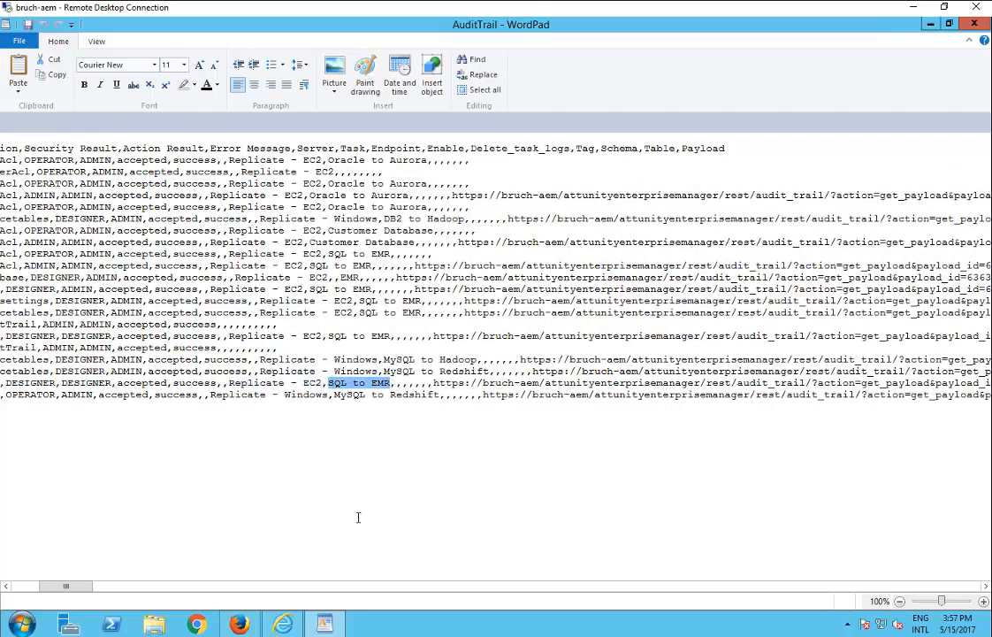
# - Examine the 19:55:56 audit entry, highlighting its user, requested action, required and effective permissions, server and task
pyautogui.moveTo(74, 591); pyautogui.dragTo(43, 588)
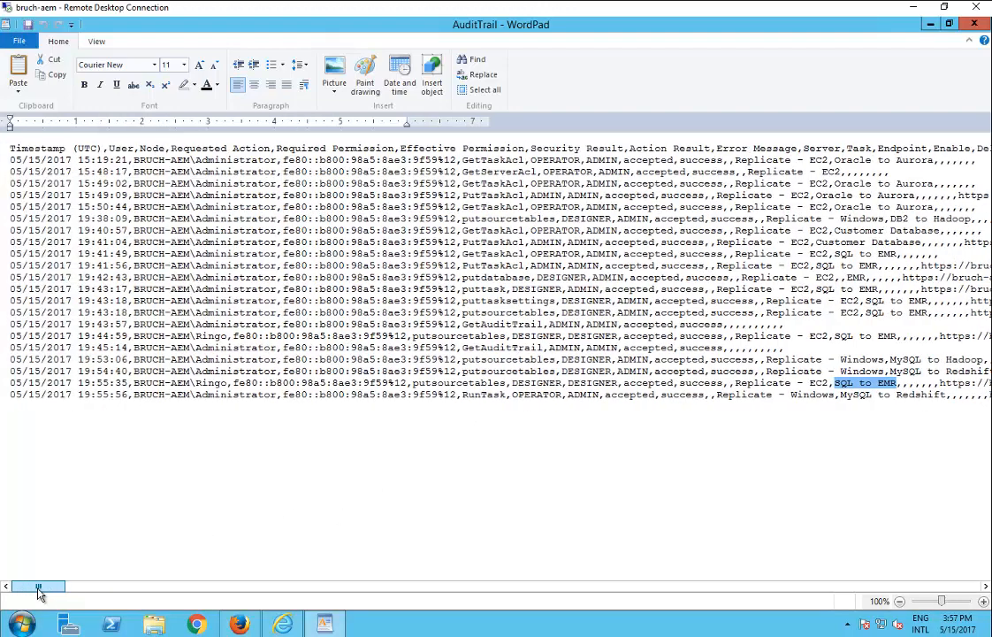
pyautogui.doubleClick(200, 395)
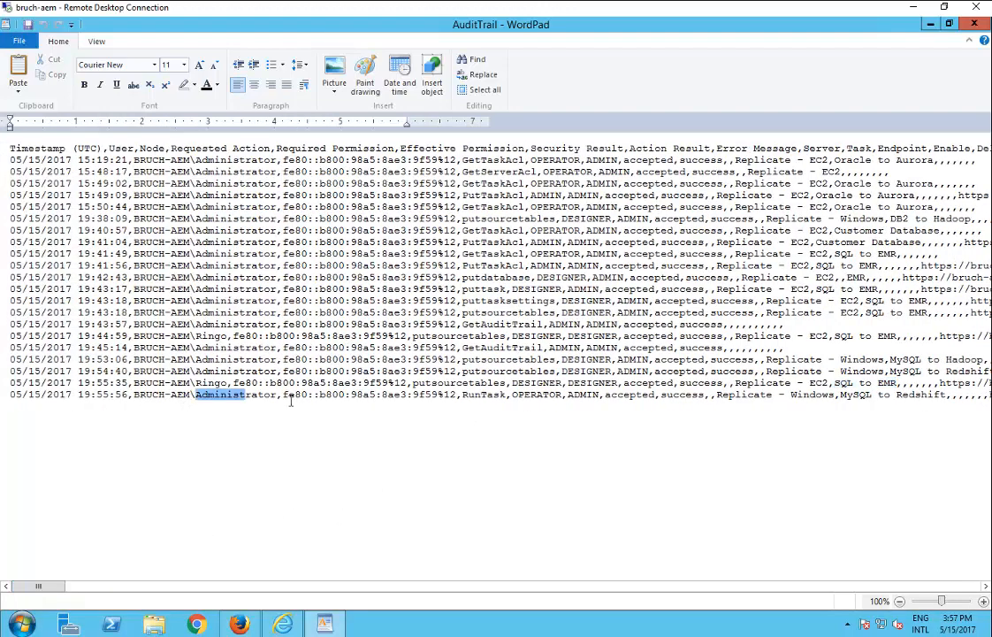
pyautogui.click(491, 396)
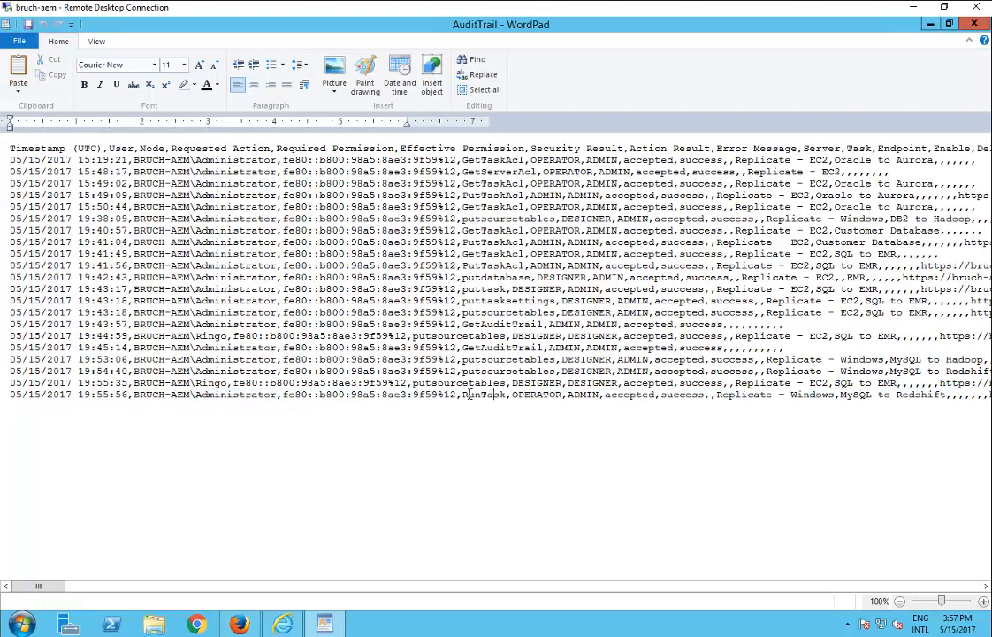
pyautogui.doubleClick(469, 395)
pyautogui.doubleClick(535, 396)
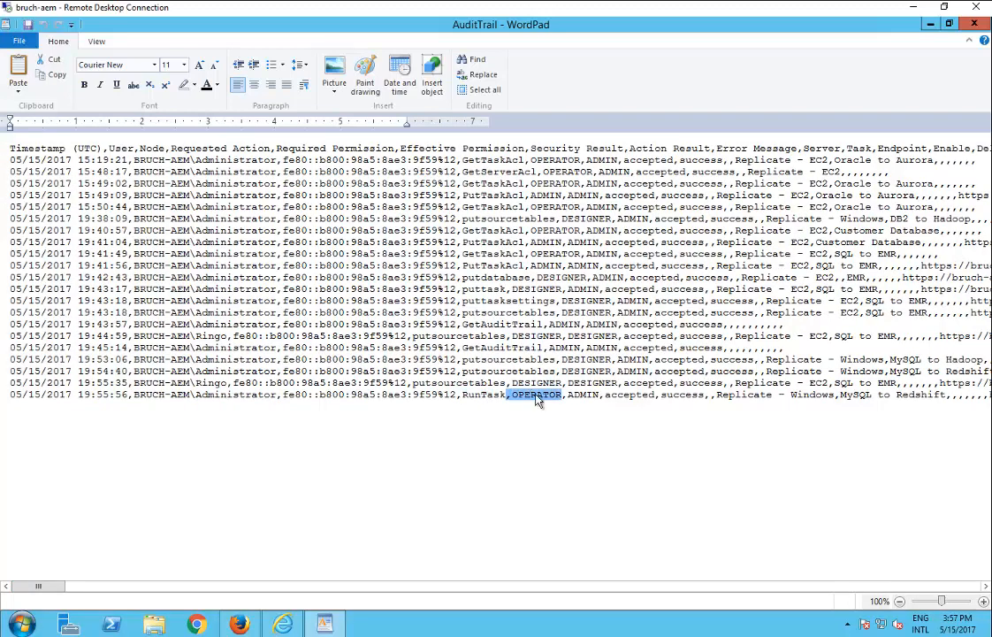
pyautogui.doubleClick(581, 396)
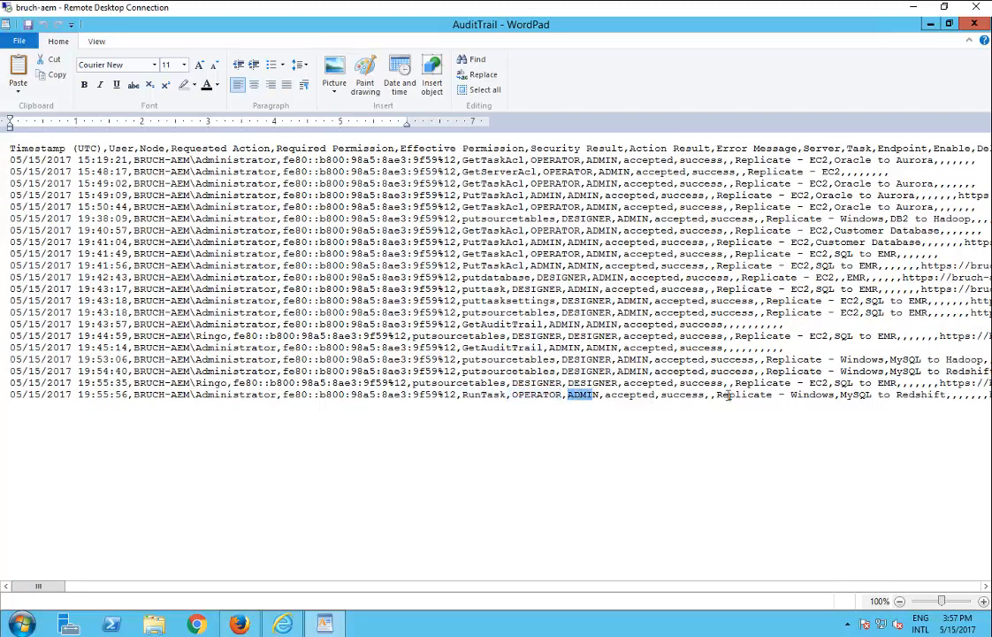
pyautogui.moveTo(718, 395); pyautogui.dragTo(824, 403)
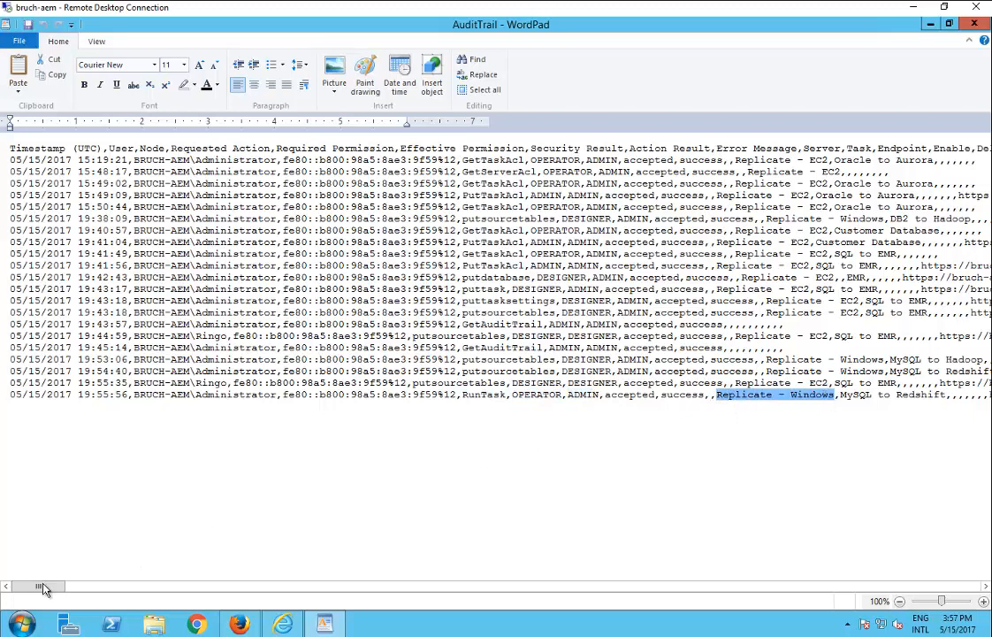
pyautogui.moveTo(40, 586); pyautogui.dragTo(68, 586)
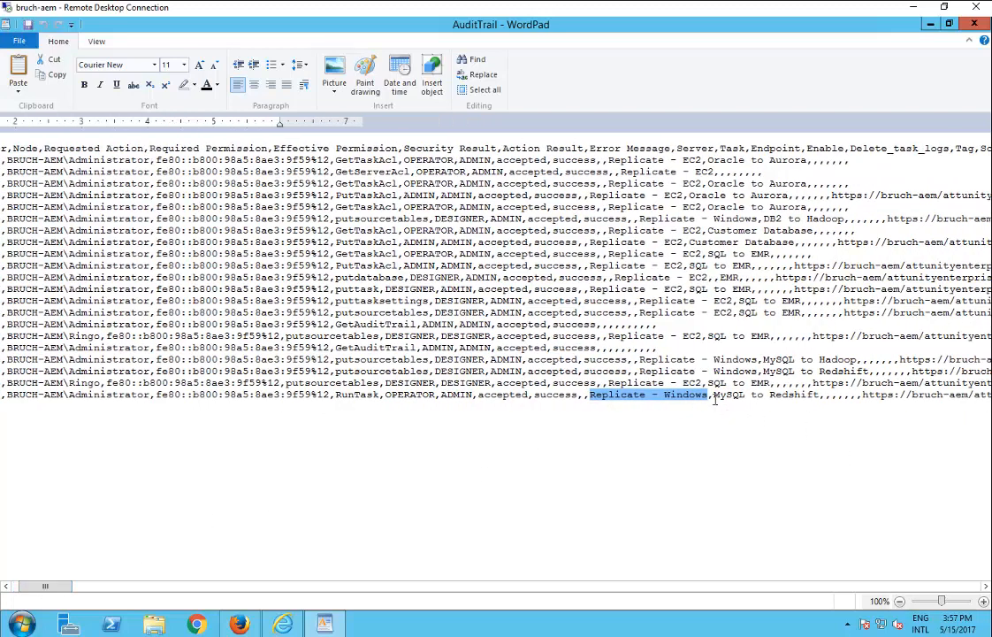
pyautogui.moveTo(713, 396); pyautogui.dragTo(819, 396)
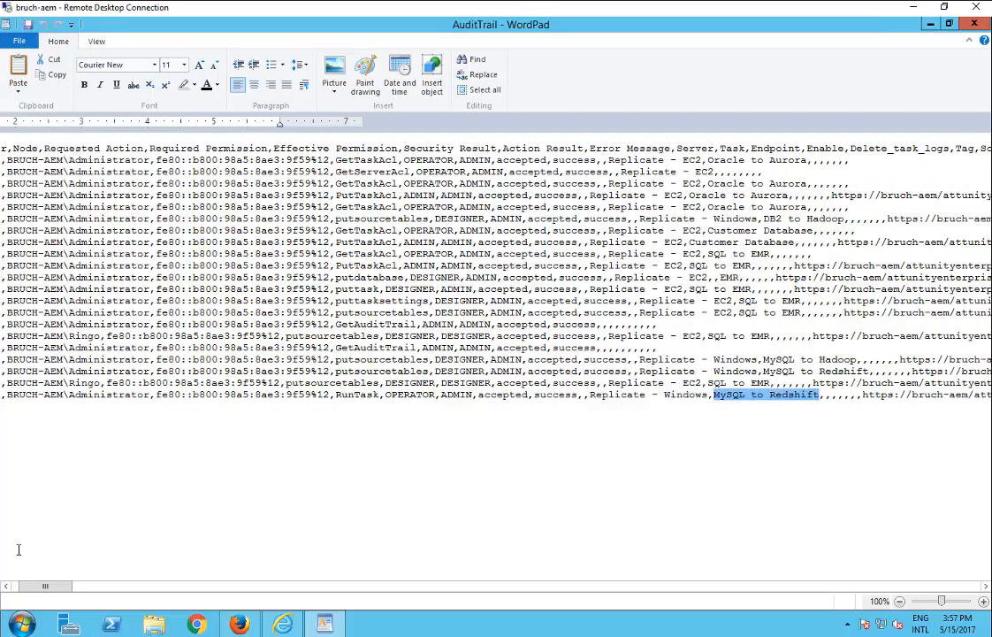
# - Highlight the node address in the 19:55:56 audit entry to examine where the action came from
pyautogui.click(16, 589)
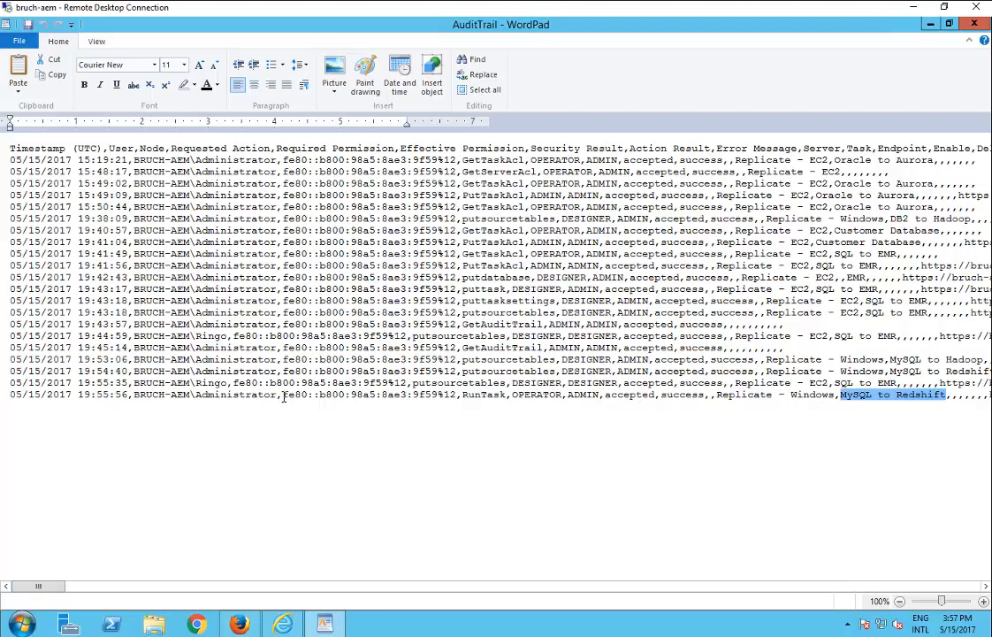
pyautogui.moveTo(283, 394); pyautogui.dragTo(380, 389)
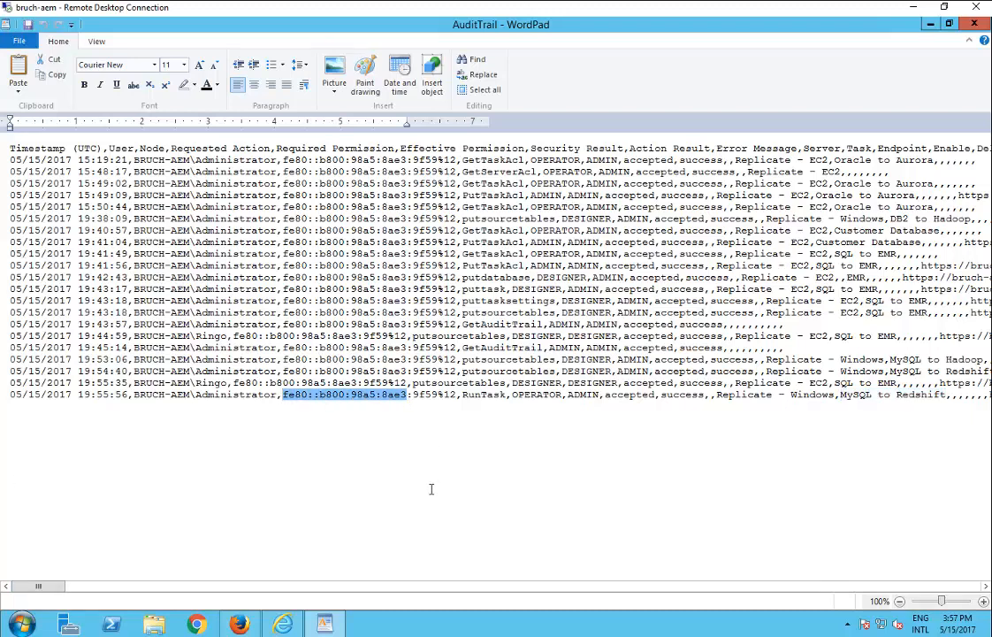
pyautogui.moveTo(431, 489); pyautogui.dragTo(432, 489)
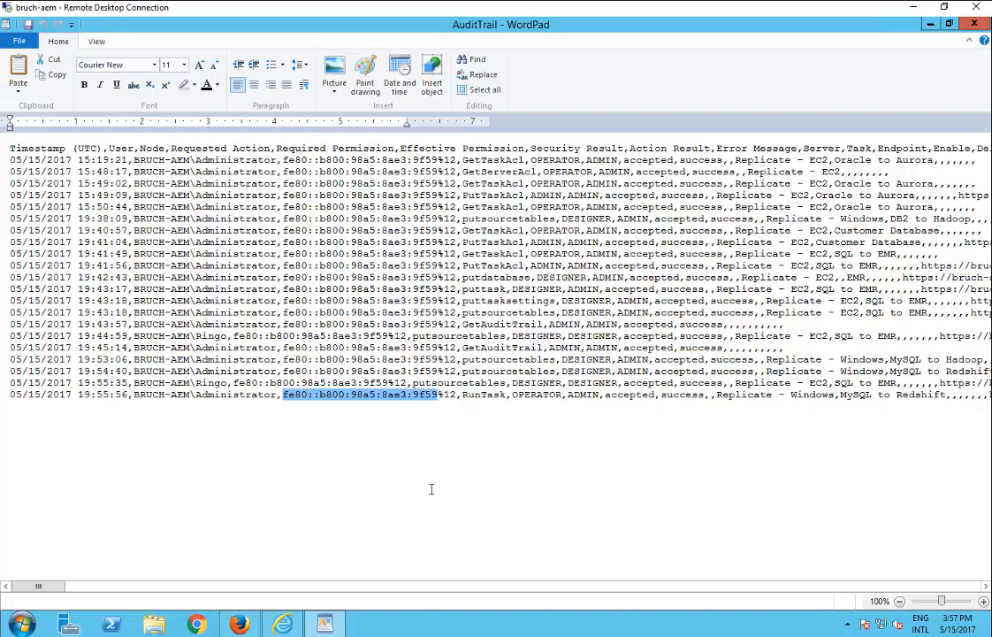